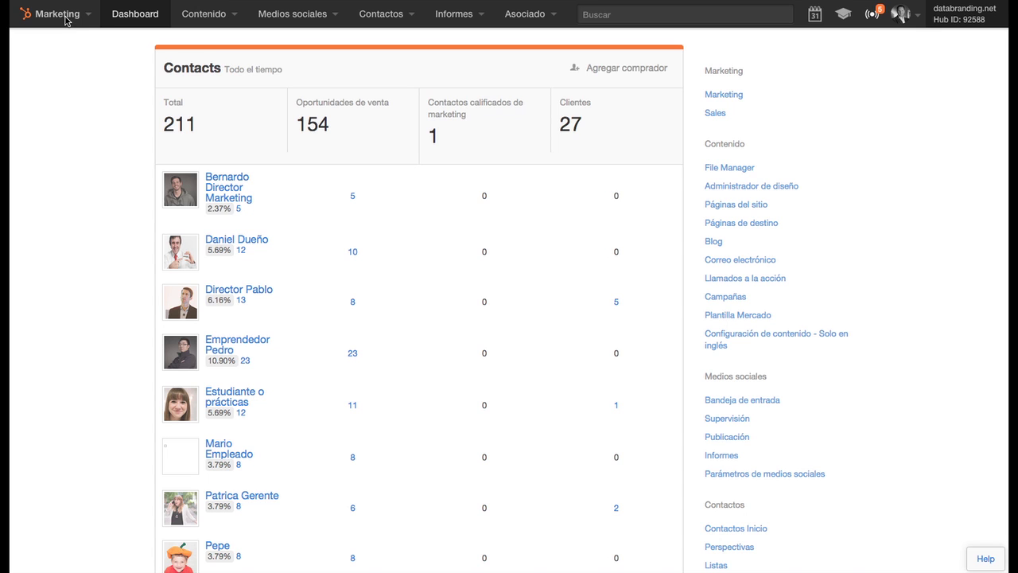
# Step: Switch the HubSpot area from Marketing to Sales, back to Marketing, and finally to Sales again
pyautogui.click(76, 19)
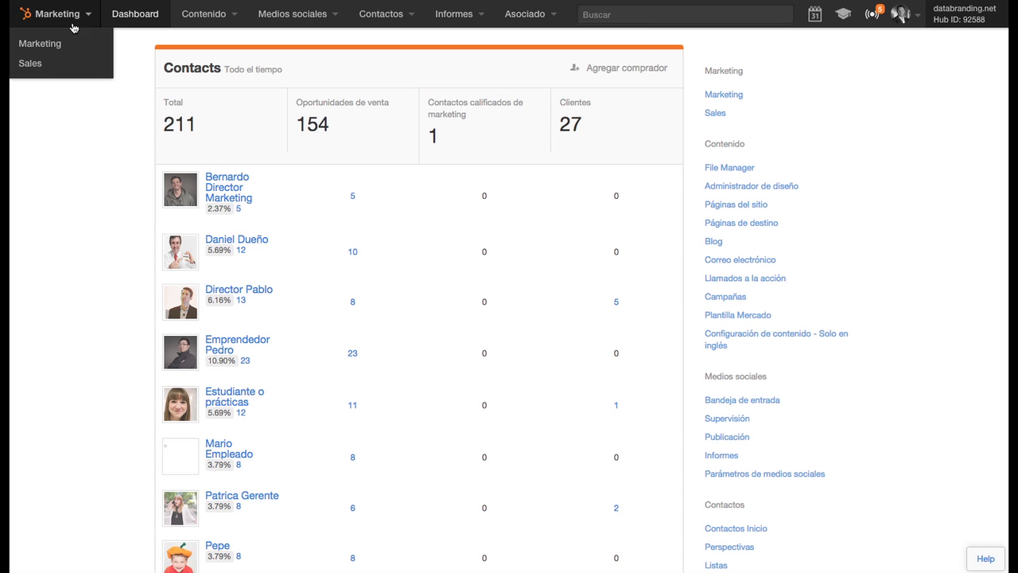
pyautogui.click(56, 65)
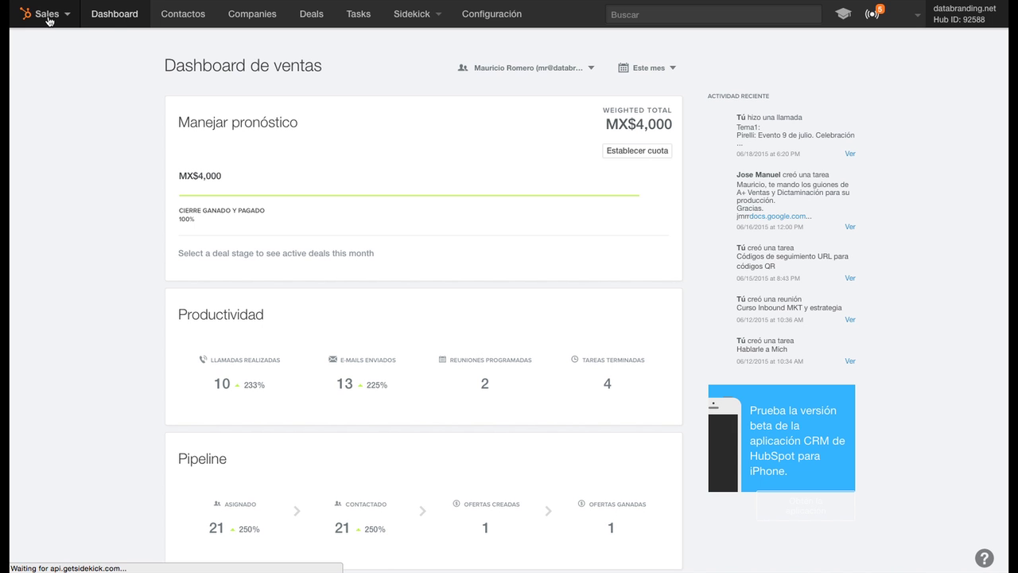
pyautogui.click(49, 19)
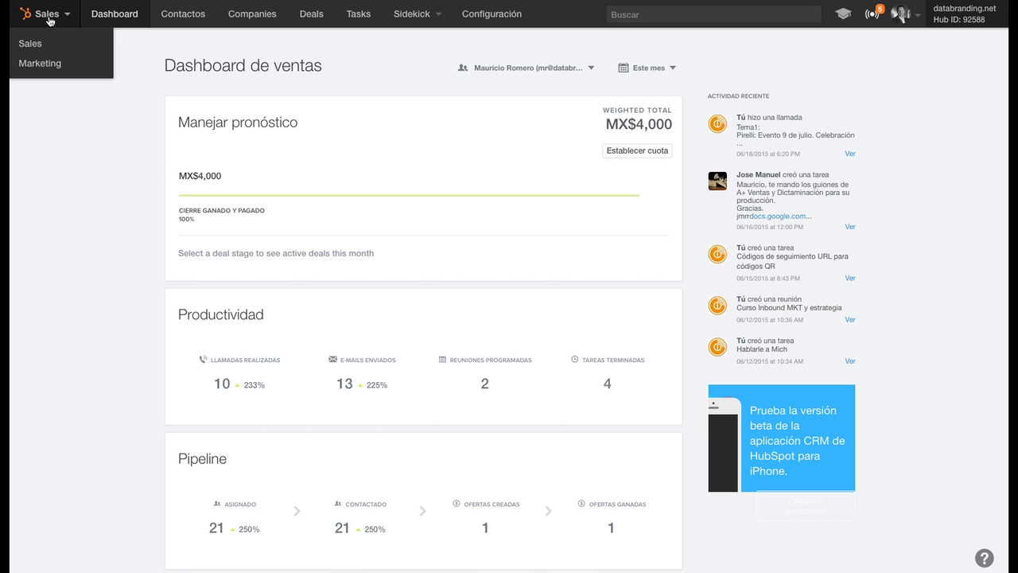
pyautogui.click(40, 64)
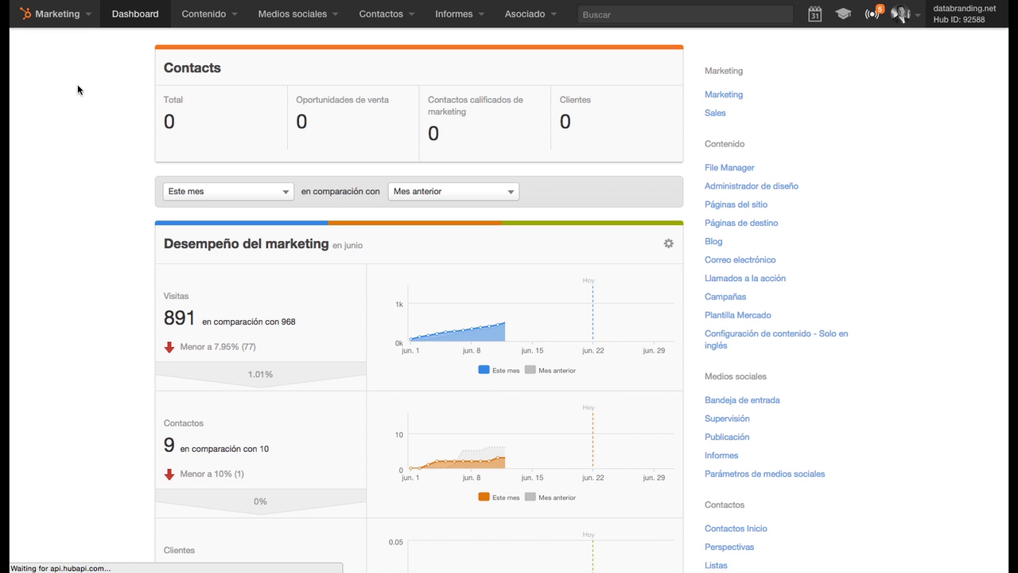
pyautogui.click(62, 14)
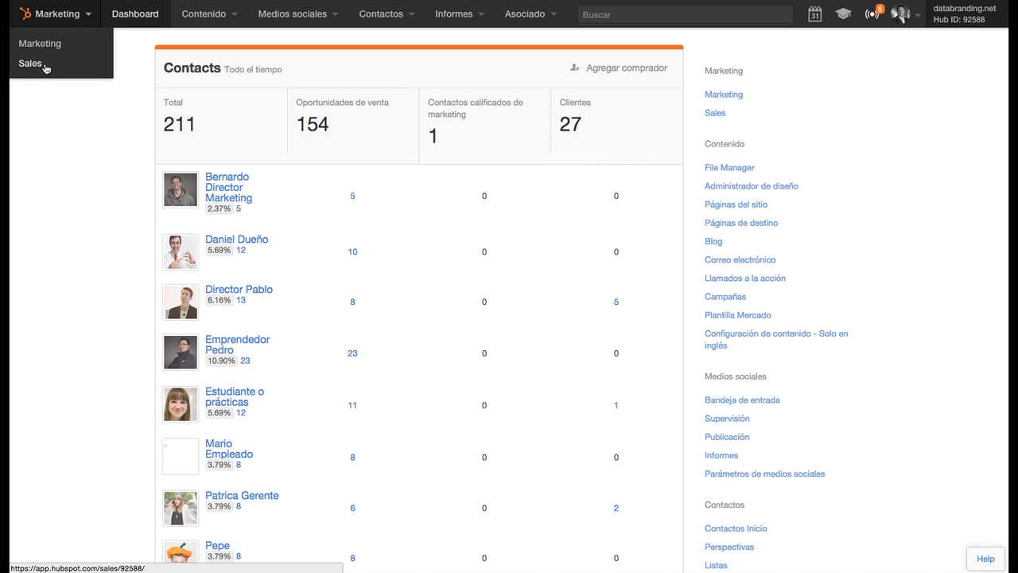
pyautogui.click(39, 65)
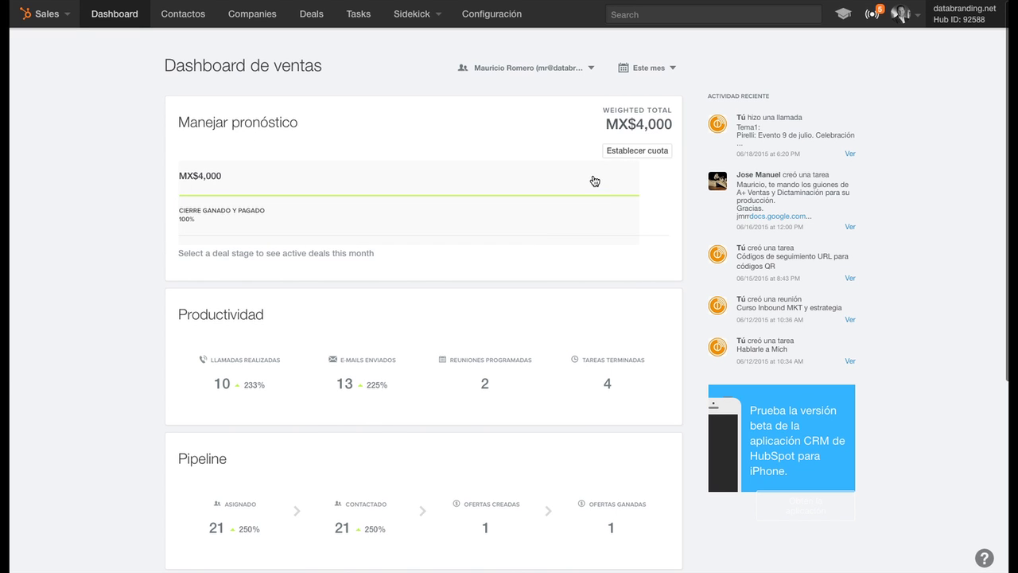
# Step: Review the sales dashboard's forecast, Productividad, Pipeline and Informes de e-mail sections
pyautogui.scroll(-1, 311, 312)
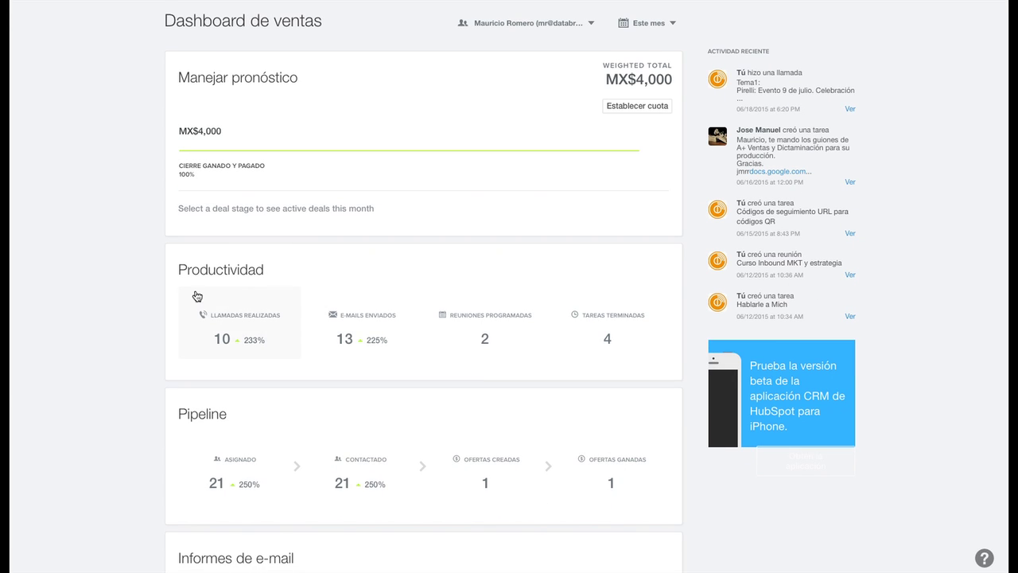
pyautogui.scroll(-1, 296, 315)
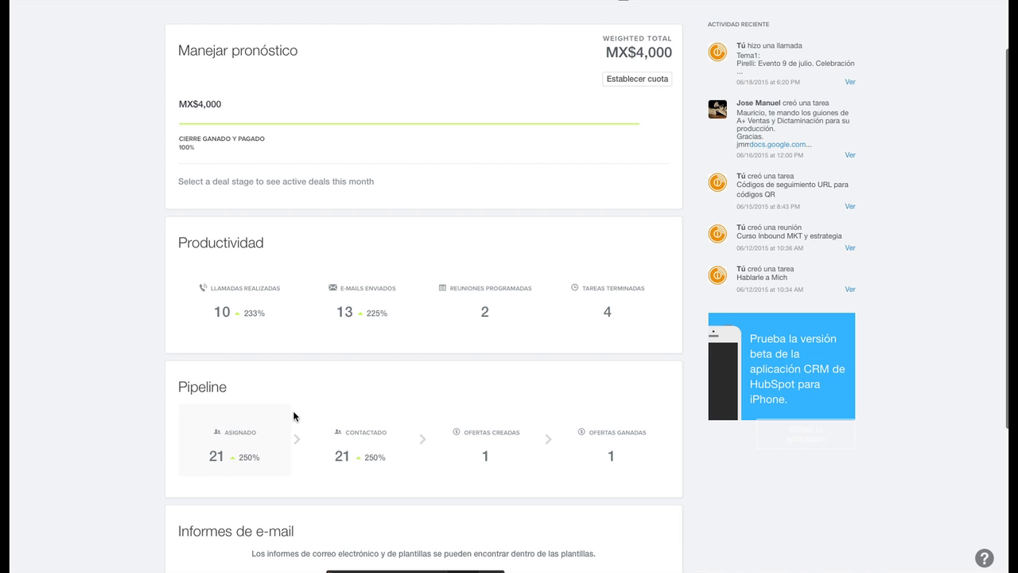
pyautogui.scroll(1, 492, 445)
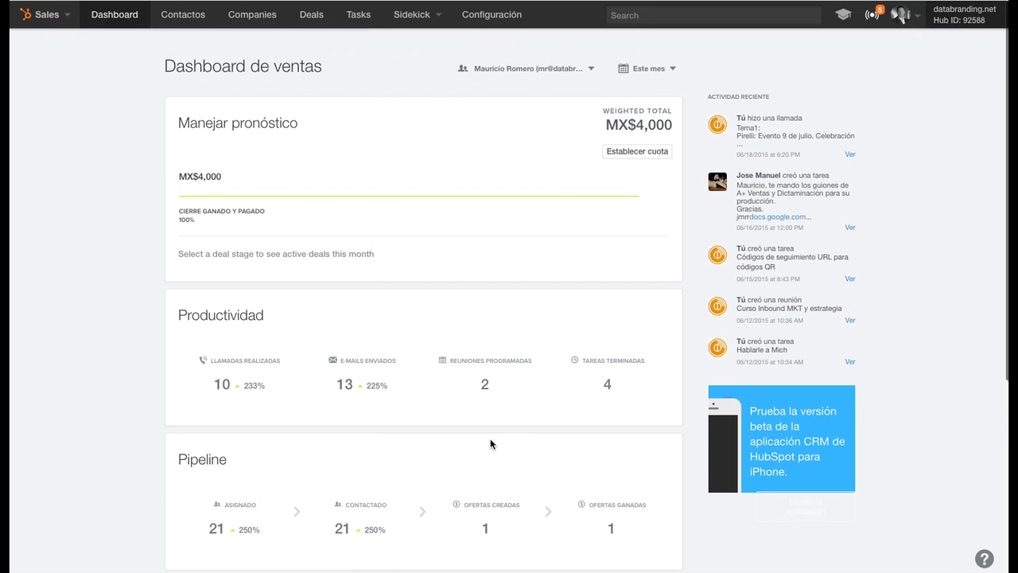
pyautogui.scroll(-3, 491, 443)
pyautogui.scroll(-4, 316, 481)
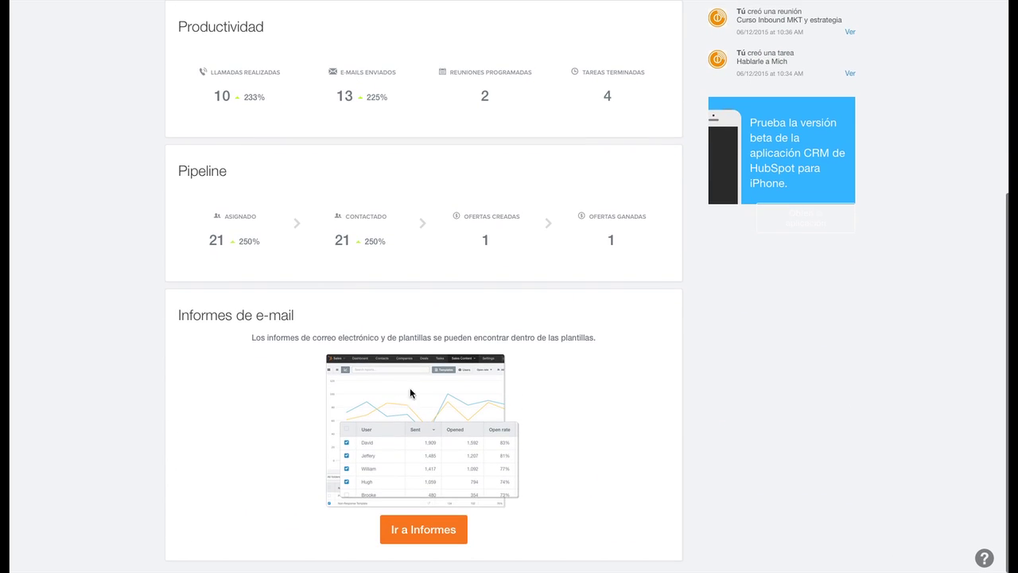
pyautogui.scroll(7, 411, 403)
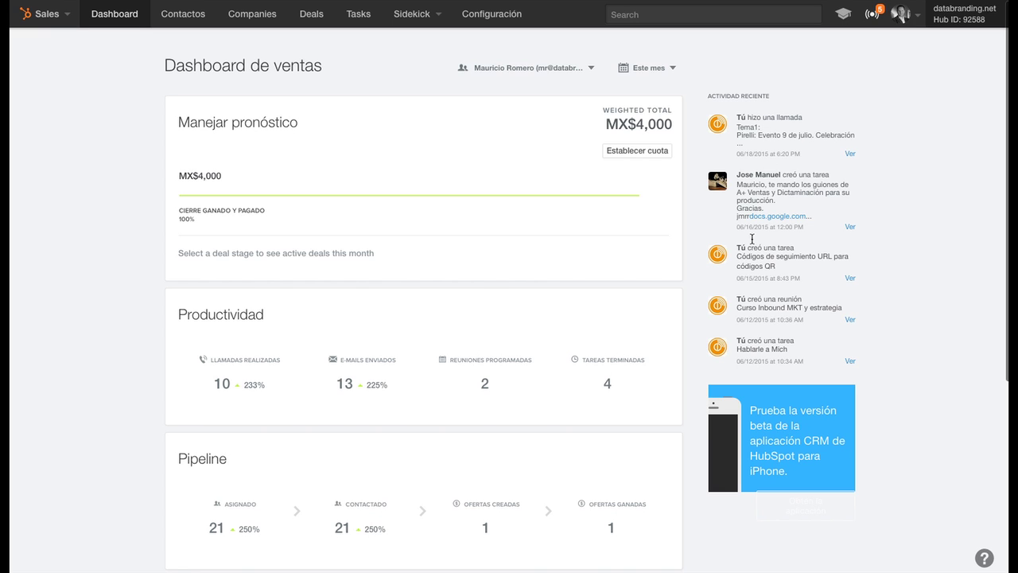
# Step: View the list of all contacts and the list of all companies
pyautogui.click(183, 17)
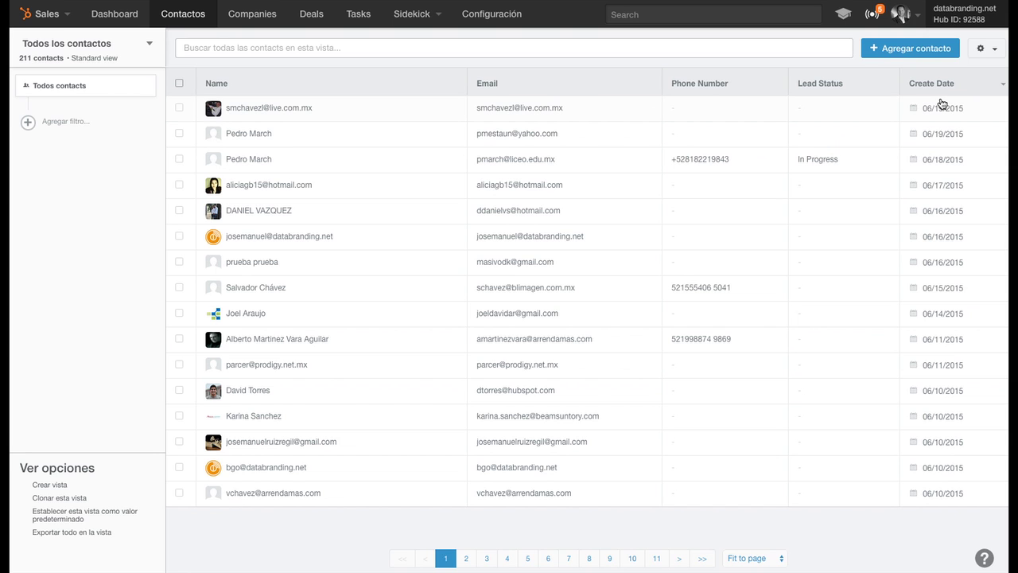
pyautogui.click(248, 17)
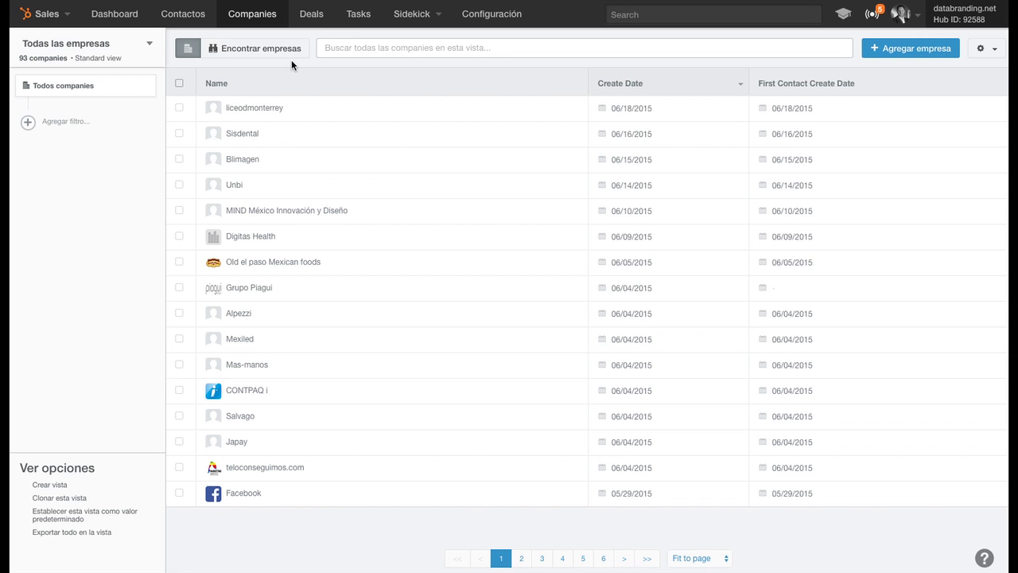
# Step: Open the deals board and go to the editor for its deal stages
pyautogui.click(312, 21)
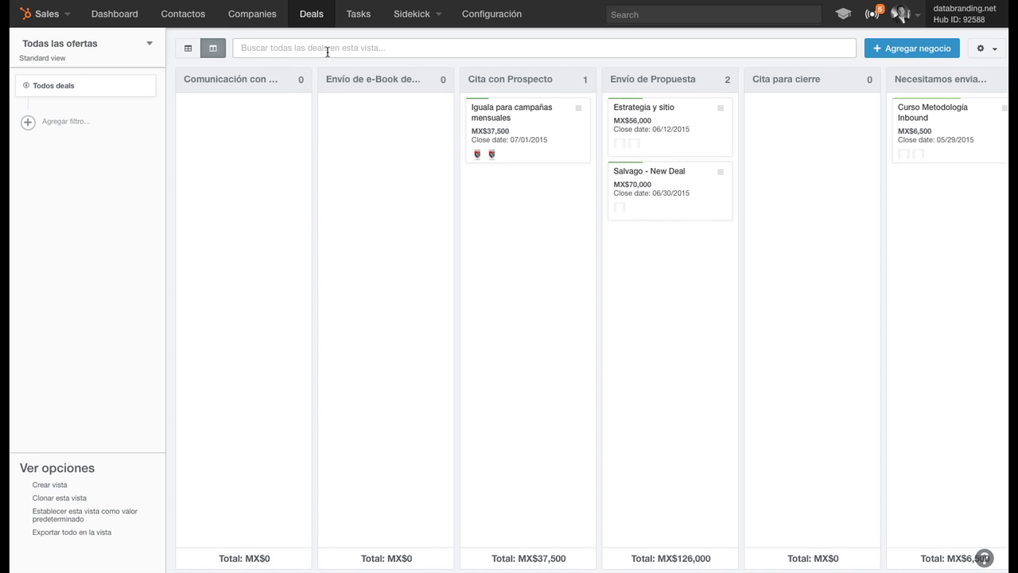
pyautogui.click(985, 48)
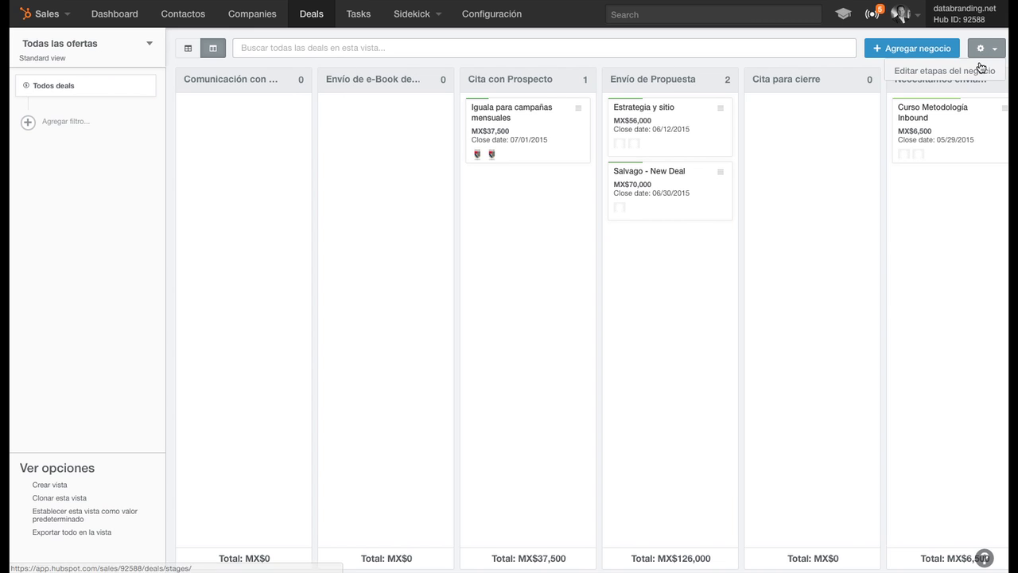
pyautogui.click(975, 73)
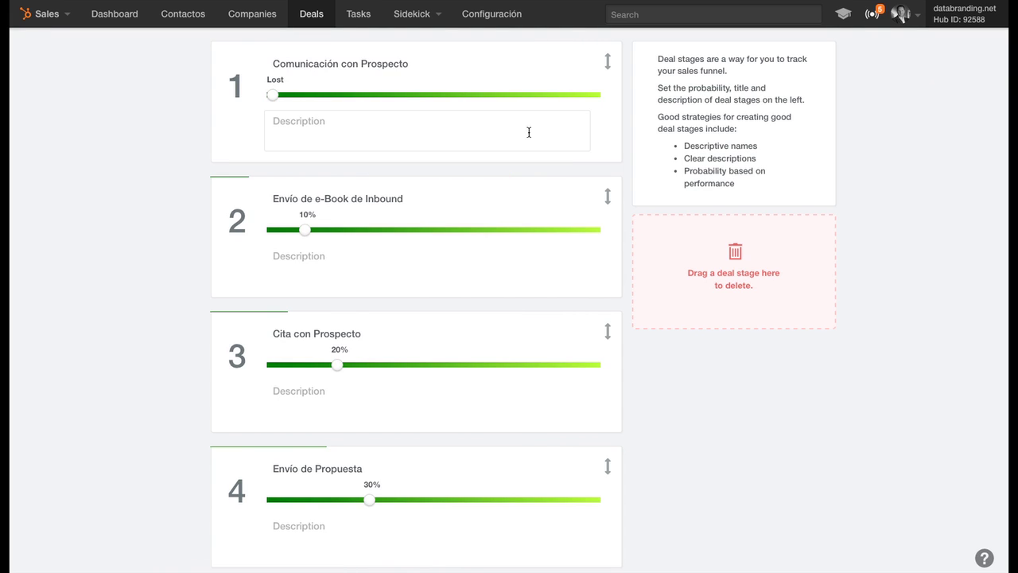
# Step: Examine the names and win probabilities of all deal stages, starting from Comunicación con Prospecto
pyautogui.scroll(-1, 433, 141)
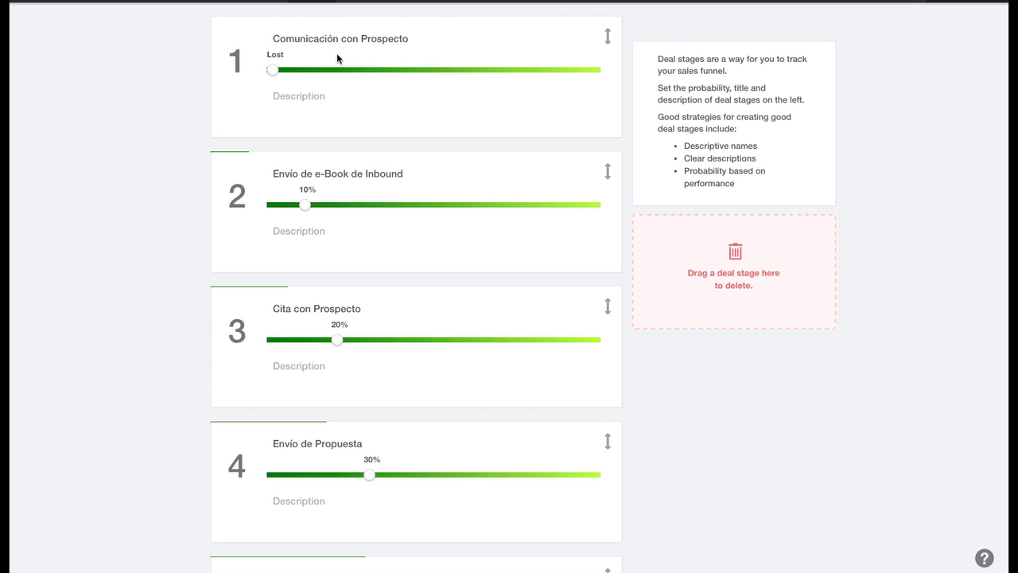
pyautogui.scroll(-1, 336, 57)
pyautogui.scroll(-1, 352, 167)
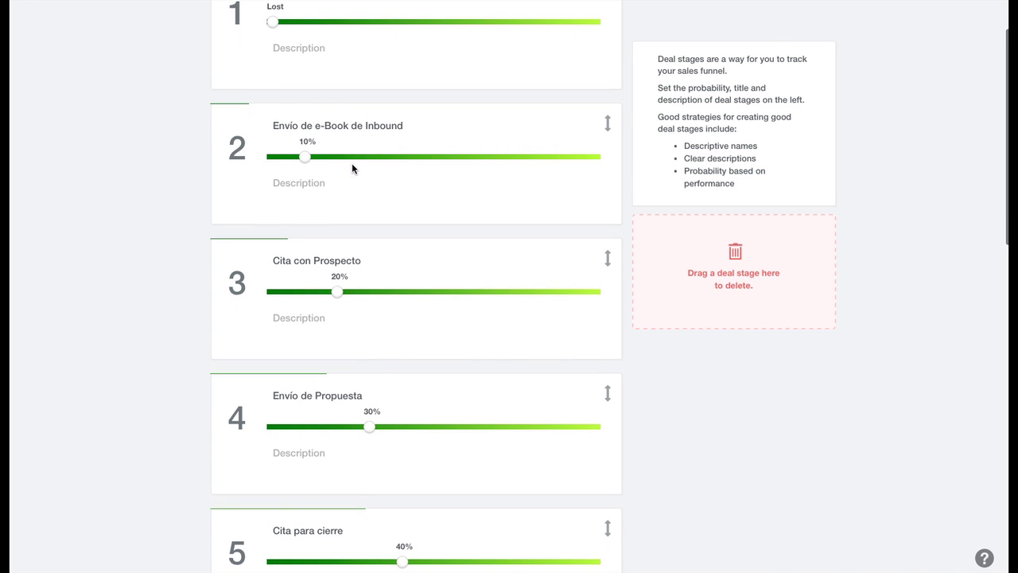
pyautogui.scroll(-2, 336, 150)
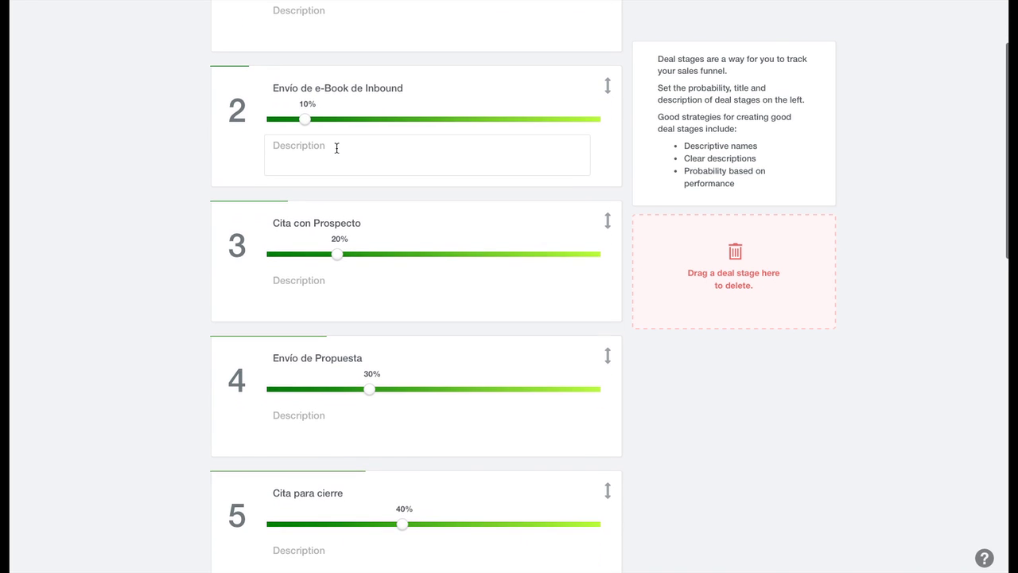
pyautogui.scroll(-2, 337, 152)
pyautogui.scroll(-3, 342, 204)
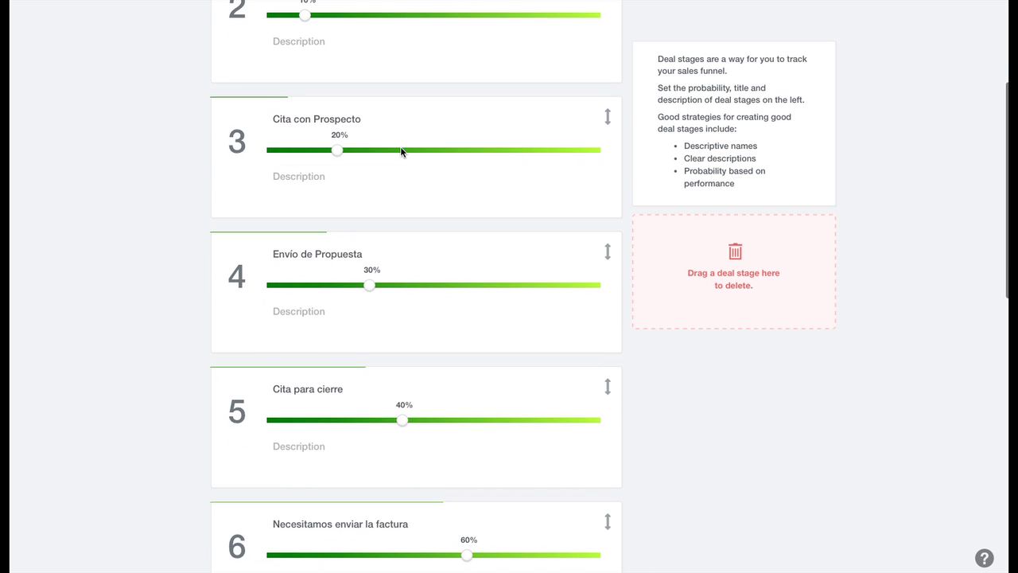
pyautogui.scroll(-3, 396, 187)
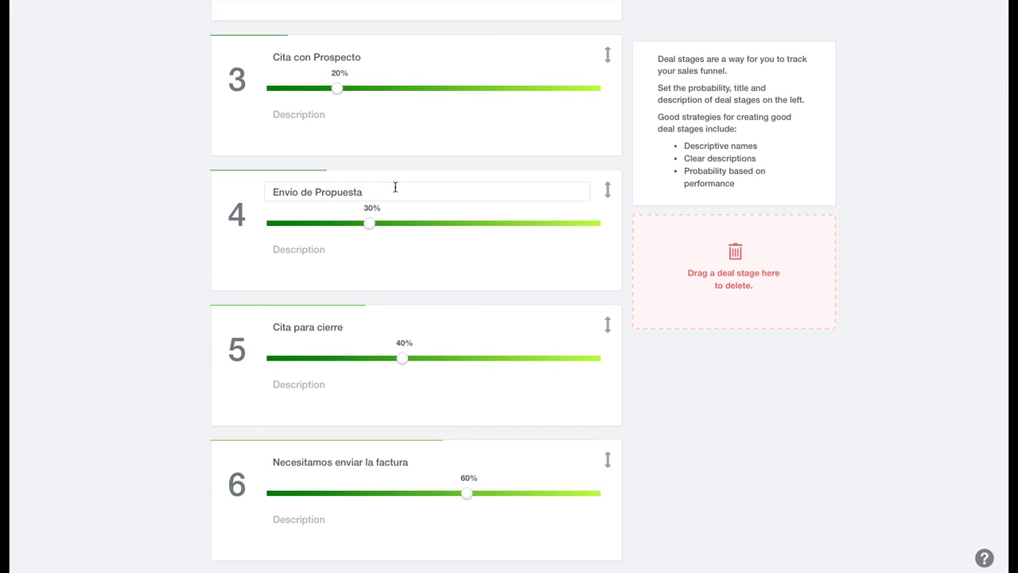
pyautogui.scroll(-2, 395, 186)
pyautogui.scroll(-3, 390, 225)
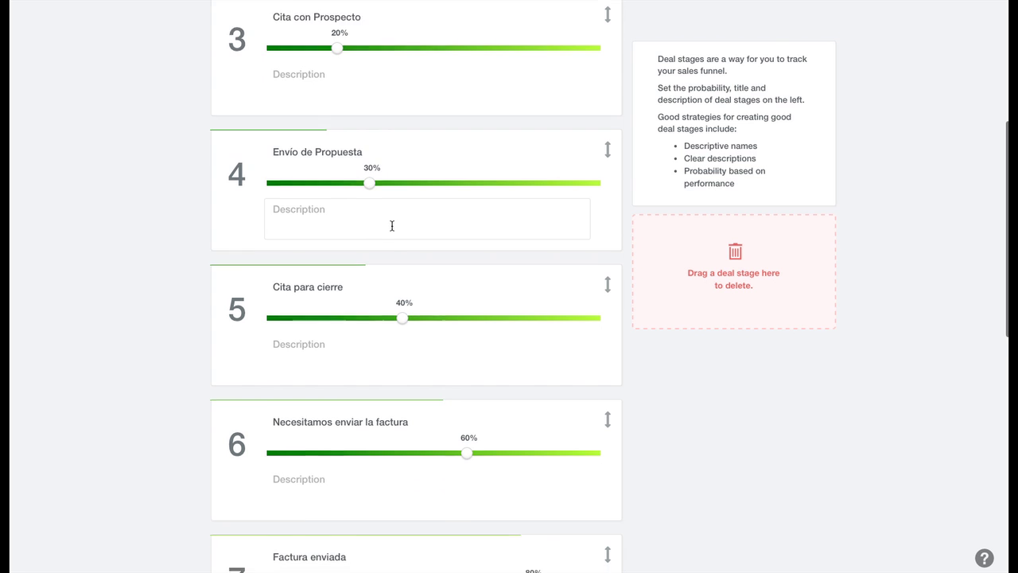
pyautogui.scroll(-1, 390, 229)
pyautogui.scroll(-3, 391, 226)
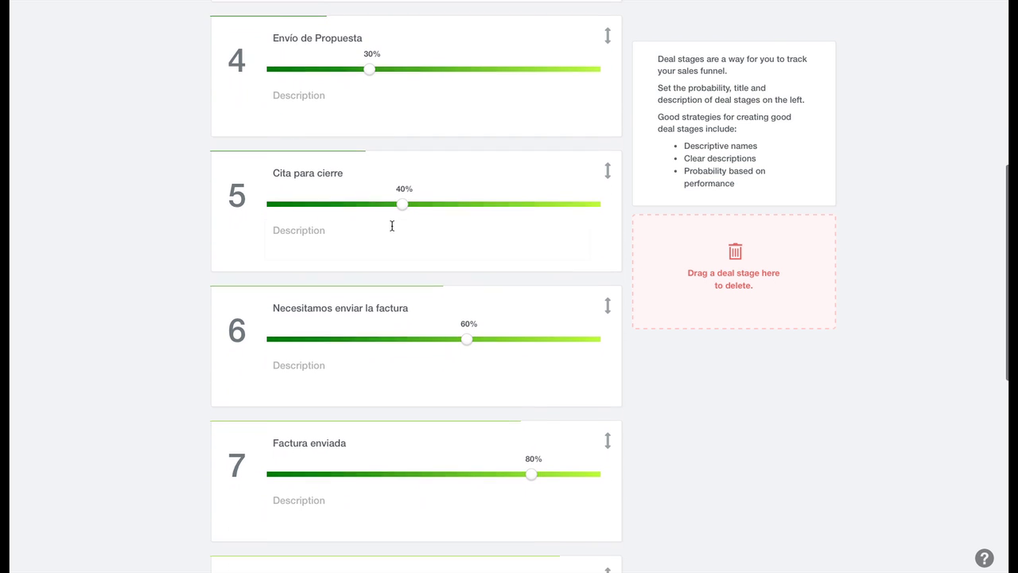
pyautogui.scroll(-3, 401, 296)
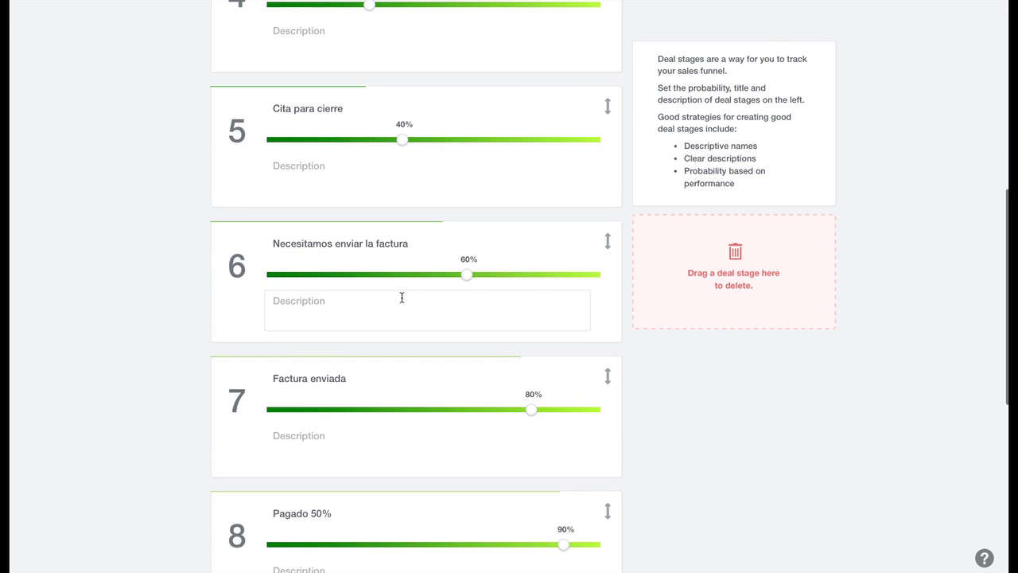
pyautogui.scroll(-6, 402, 293)
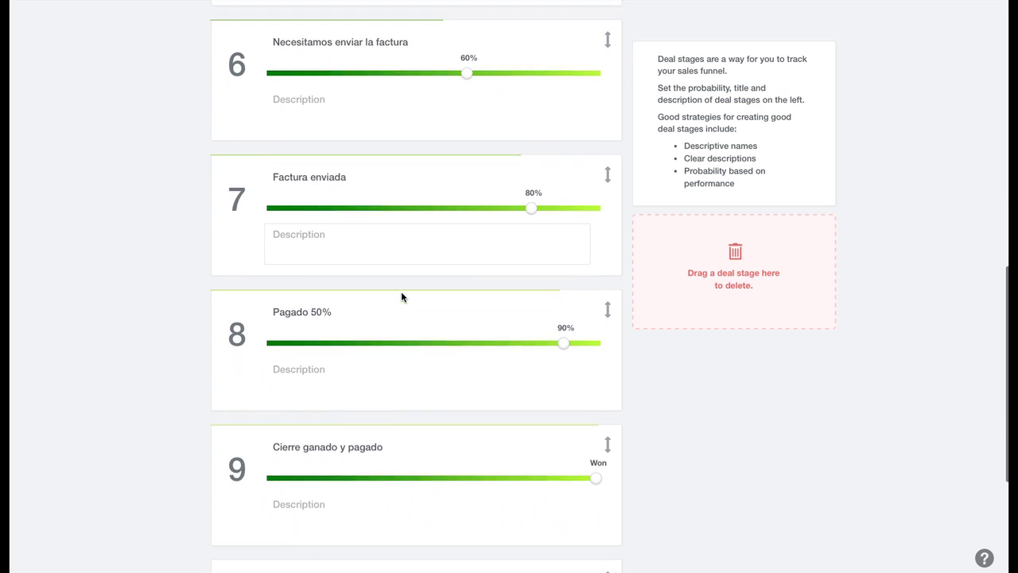
pyautogui.scroll(-4, 401, 294)
pyautogui.scroll(15, 400, 294)
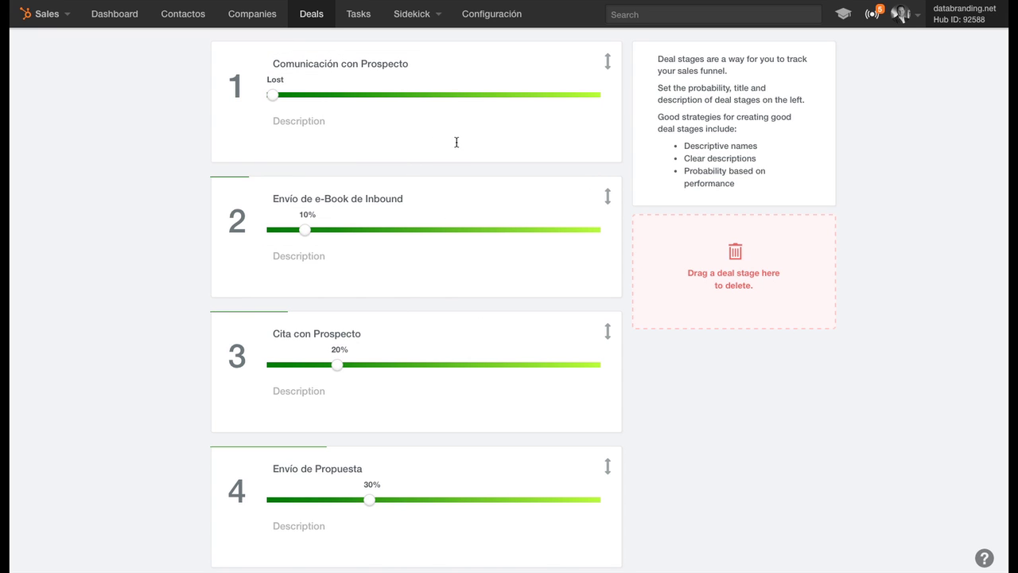
# Step: Return to the deals board and open the board of own tasks
pyautogui.click(318, 16)
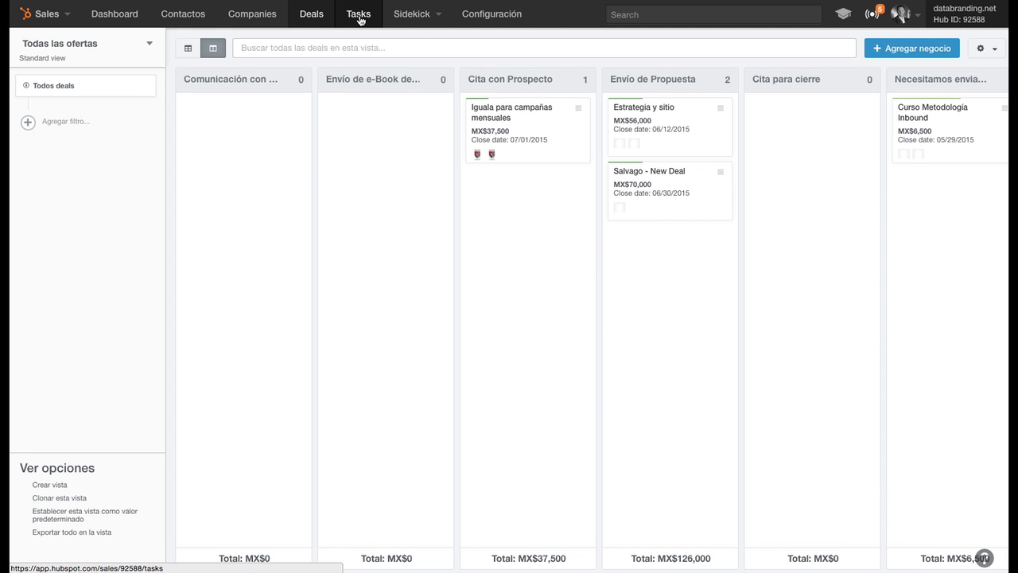
pyautogui.click(358, 15)
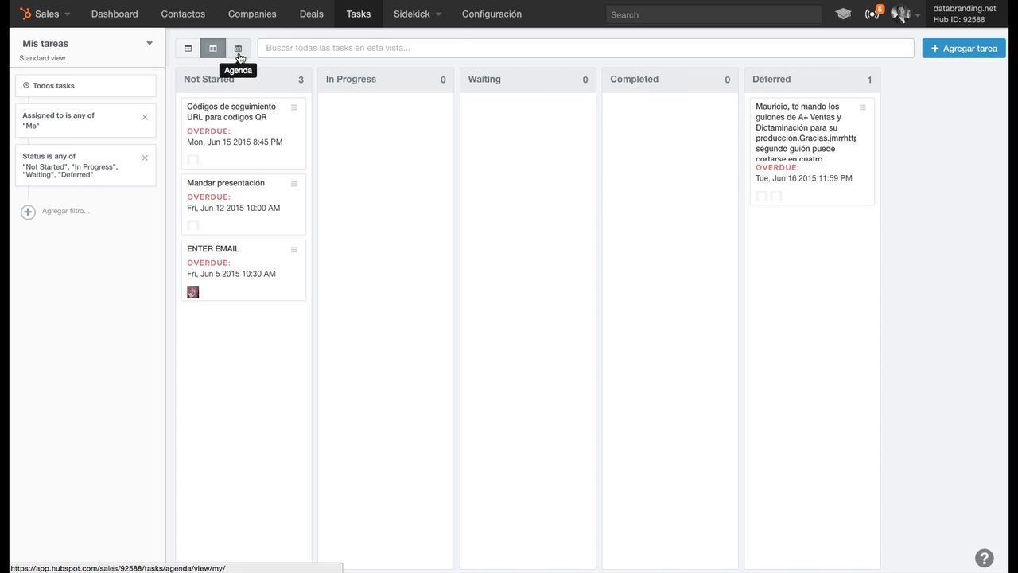
# Step: Open the Sidekick Plantillas page to view the template folders
pyautogui.click(414, 16)
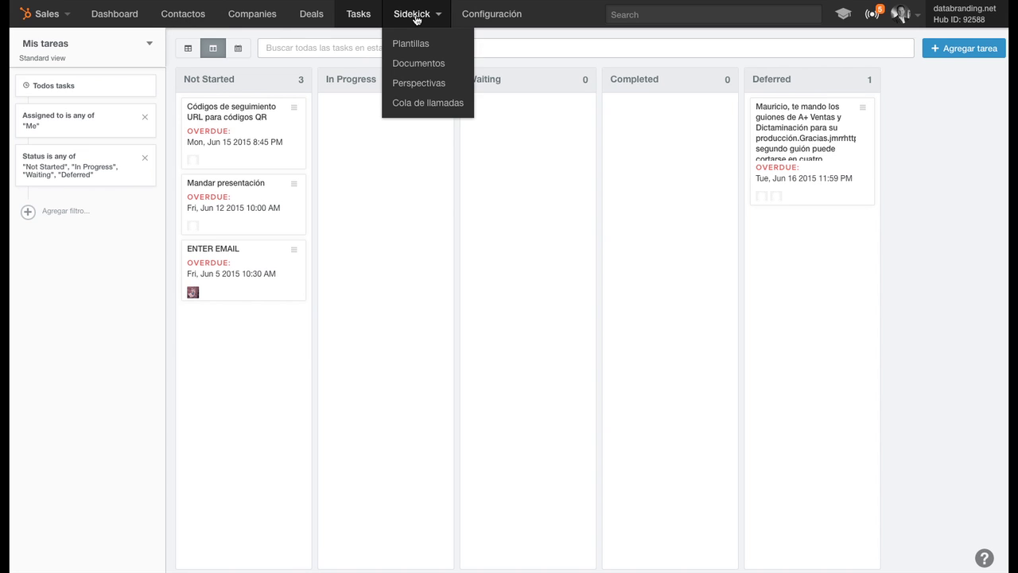
pyautogui.click(415, 17)
pyautogui.click(415, 18)
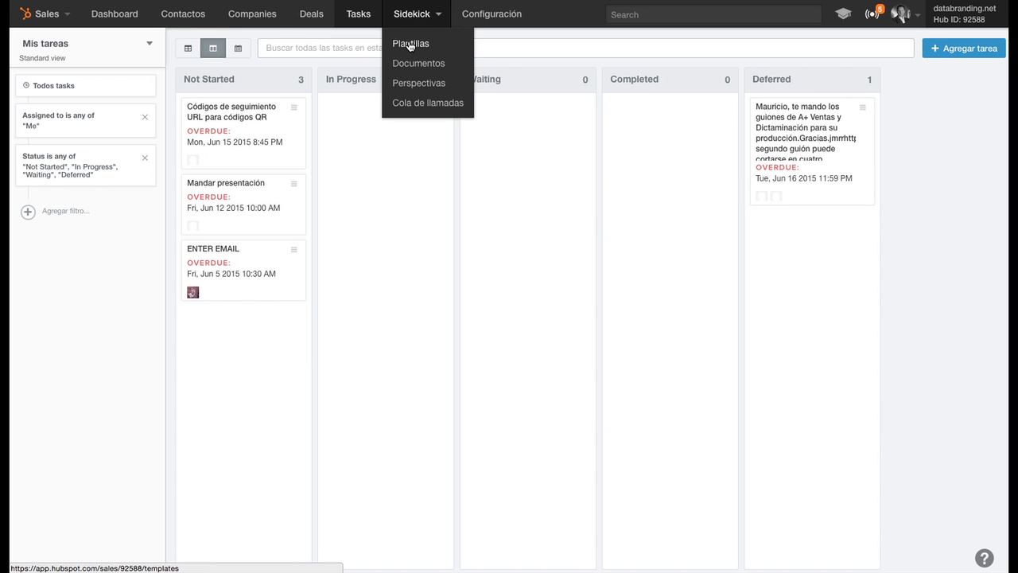
pyautogui.click(410, 44)
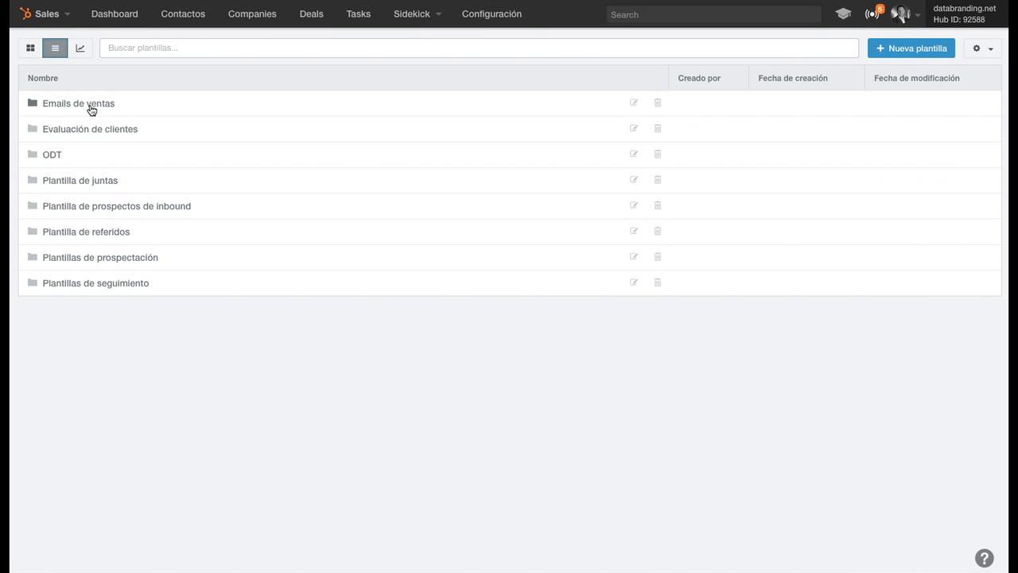
# Step: Open the Sidekick Documentos library and look over the stored documents and their sharing options
pyautogui.click(436, 16)
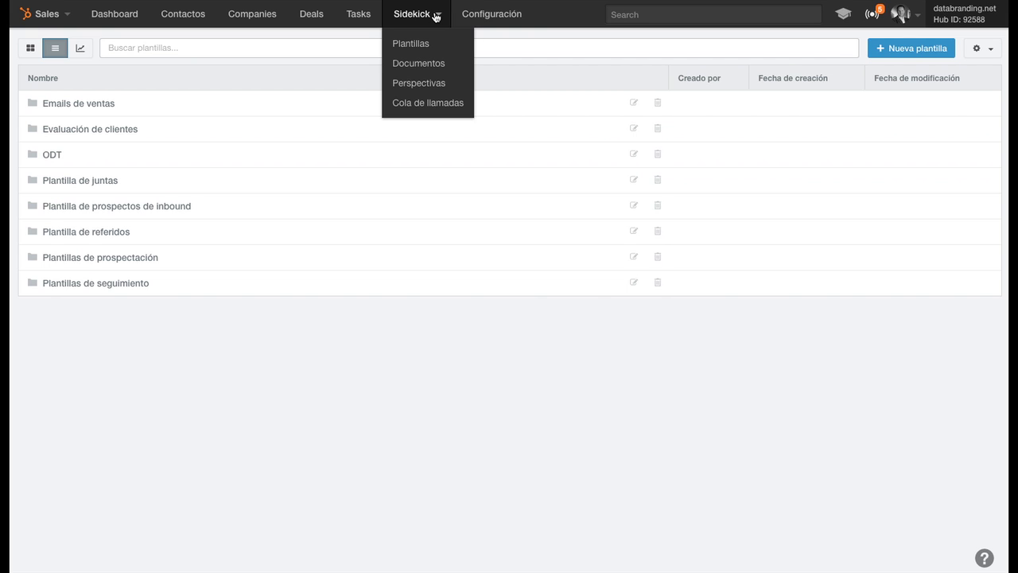
pyautogui.click(426, 67)
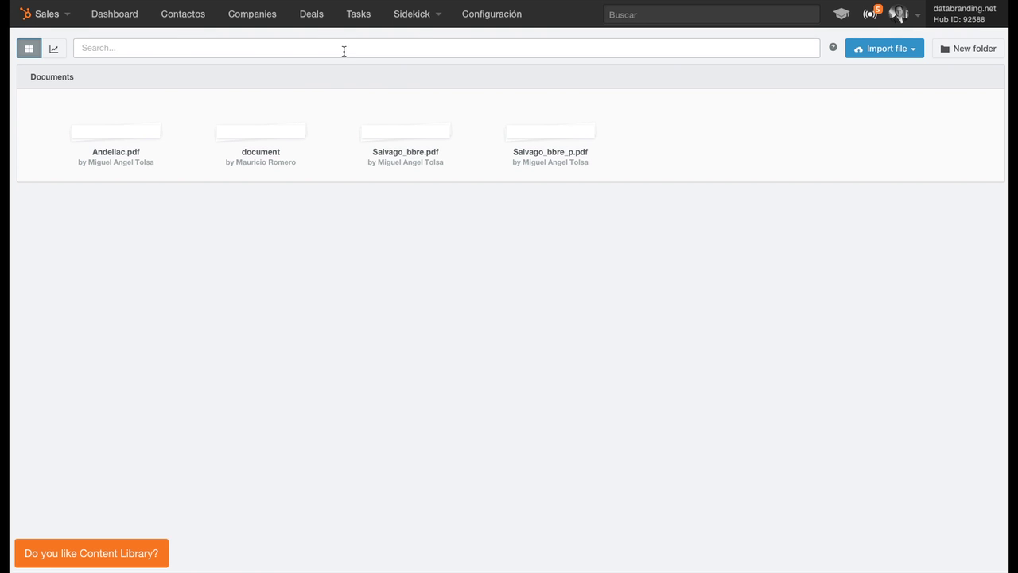
pyautogui.moveTo(264, 155)
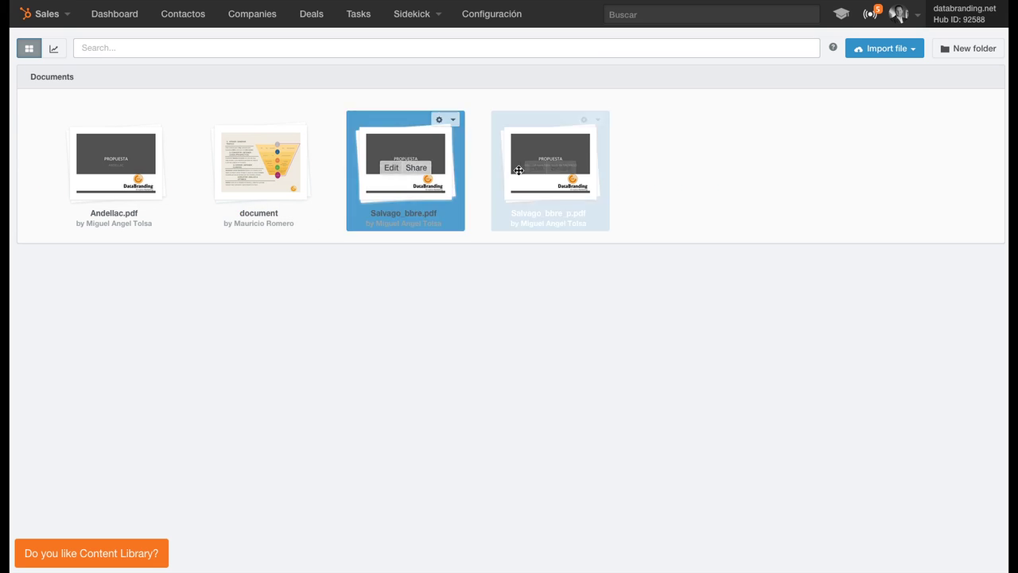
pyautogui.moveTo(128, 169)
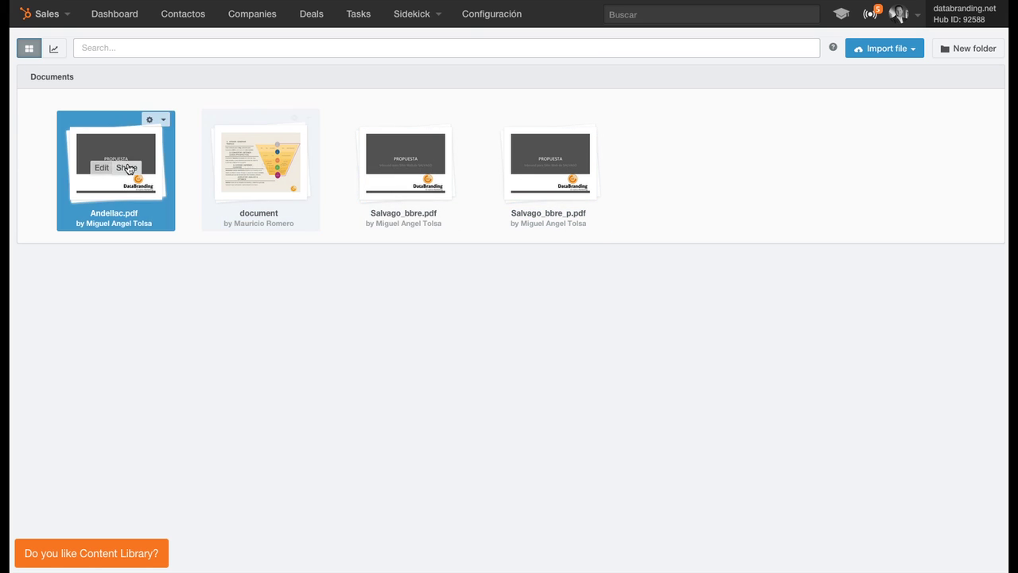
# Step: Open the Sidekick Perspectivas page for finding prospect companies, followed by the Cola de llamadas call queue
pyautogui.click(409, 22)
pyautogui.click(421, 91)
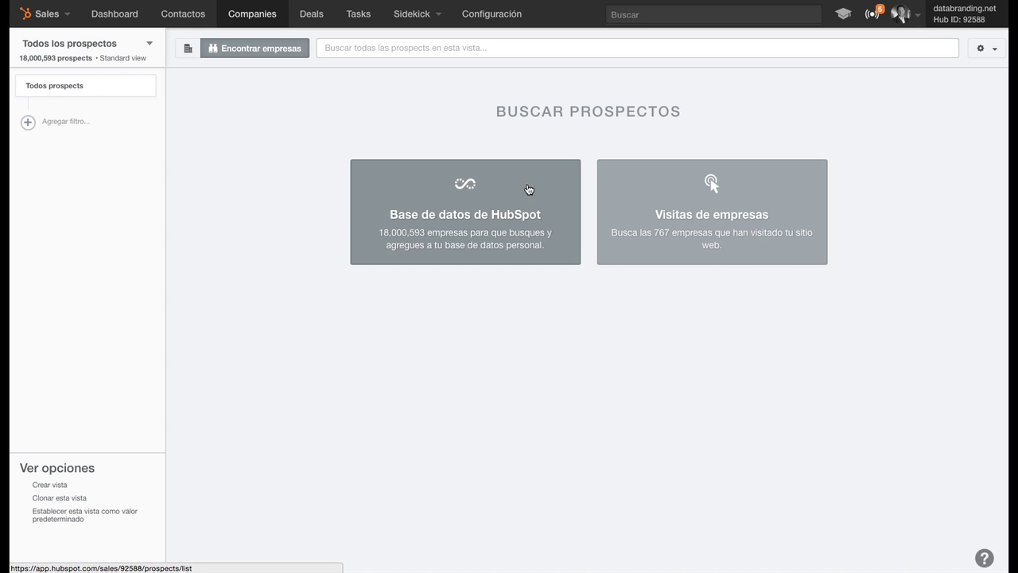
pyautogui.moveTo(411, 13)
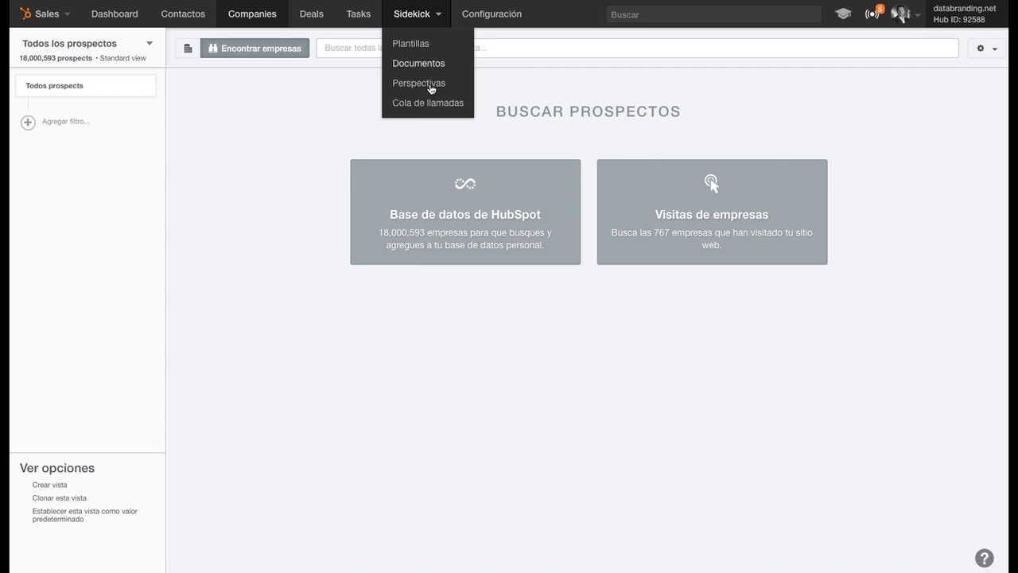
pyautogui.click(430, 105)
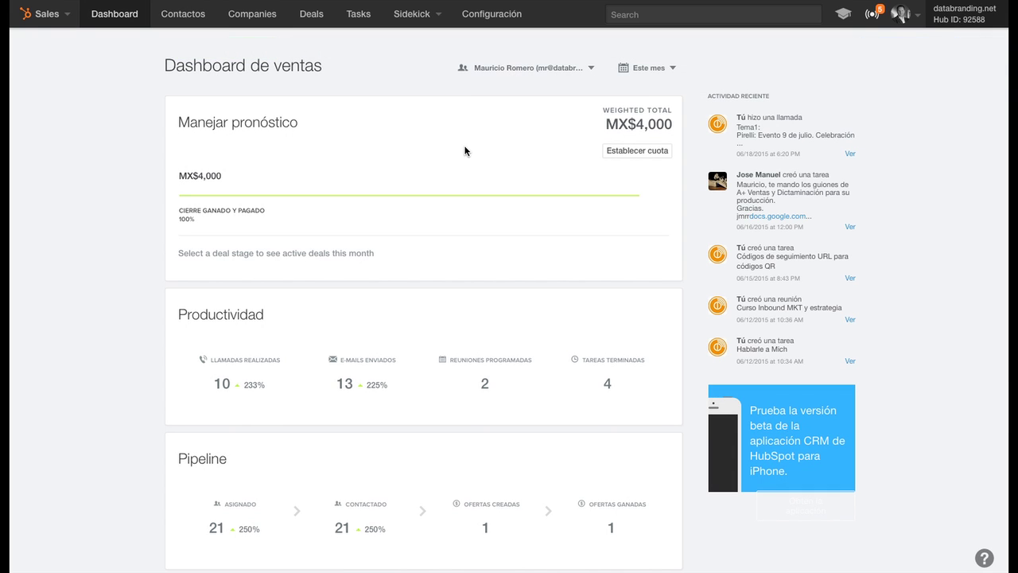
# Step: Look over the sales dashboard and set its owner filter to All
pyautogui.scroll(-2, 466, 151)
pyautogui.scroll(2, 466, 145)
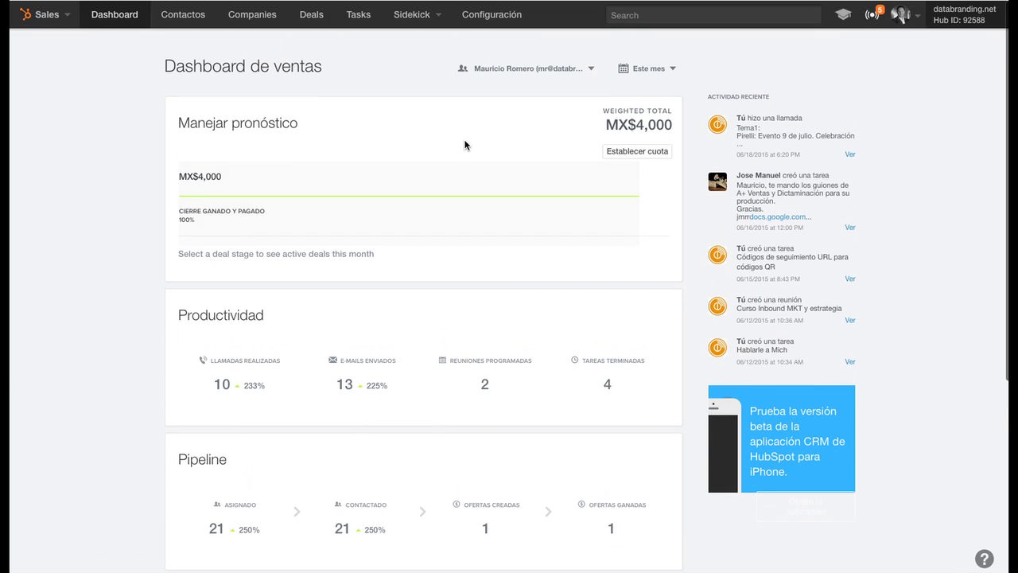
pyautogui.click(562, 70)
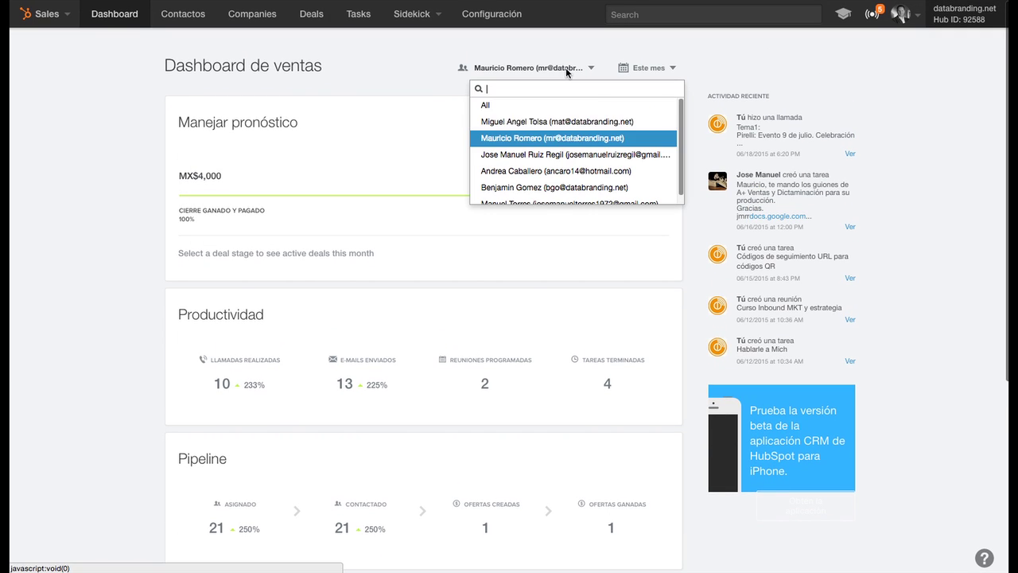
pyautogui.click(547, 110)
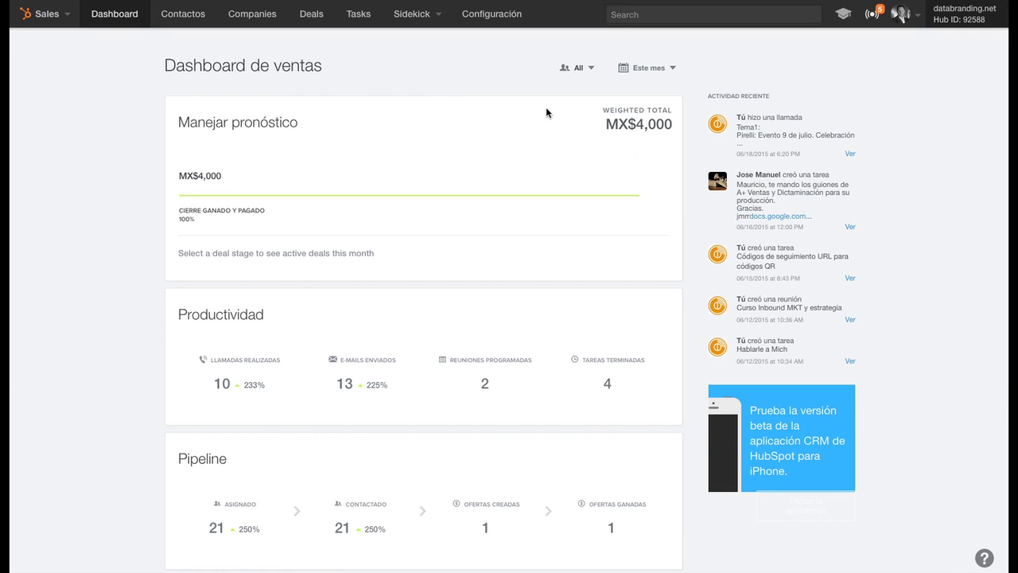
# Step: Review the dashboard's date range options while keeping Este mes, and look over the figures for all owners
pyautogui.click(669, 68)
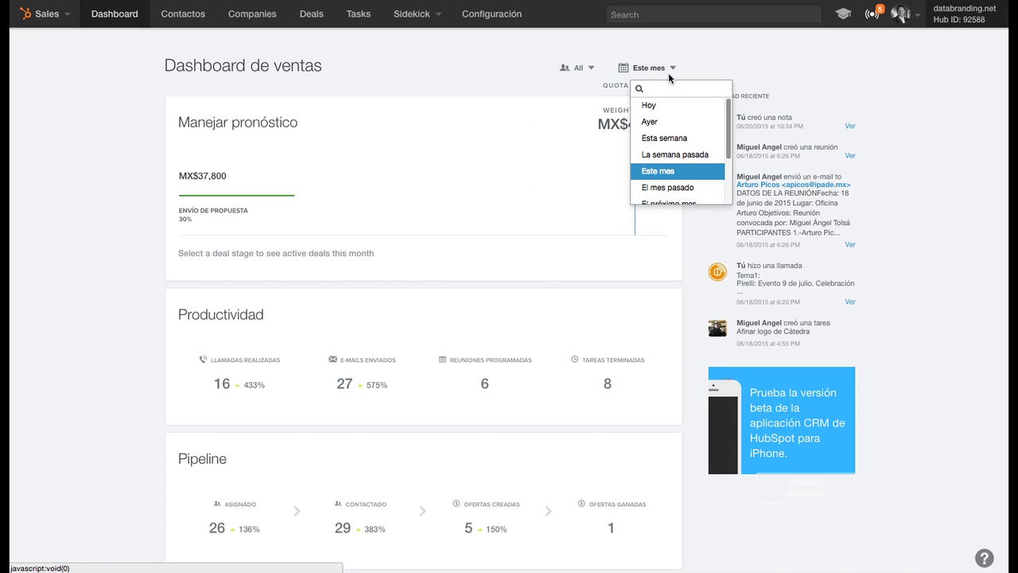
pyautogui.scroll(-4, 672, 201)
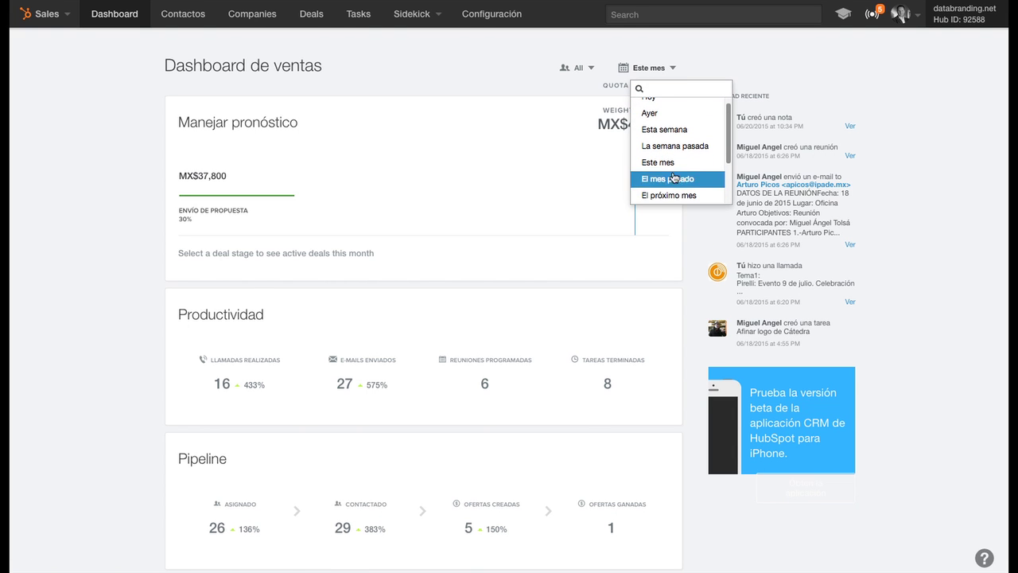
pyautogui.scroll(5, 674, 172)
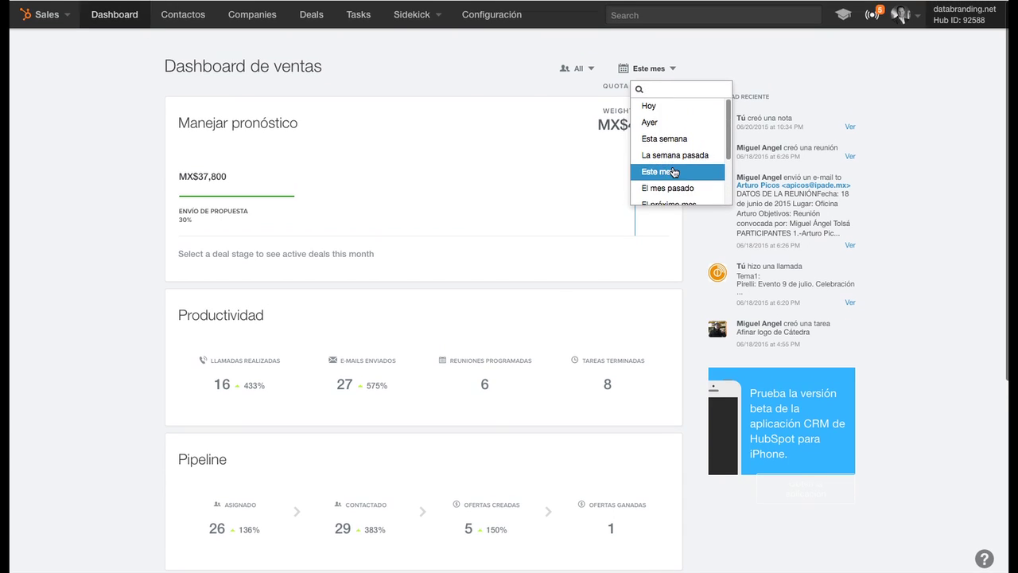
pyautogui.click(556, 95)
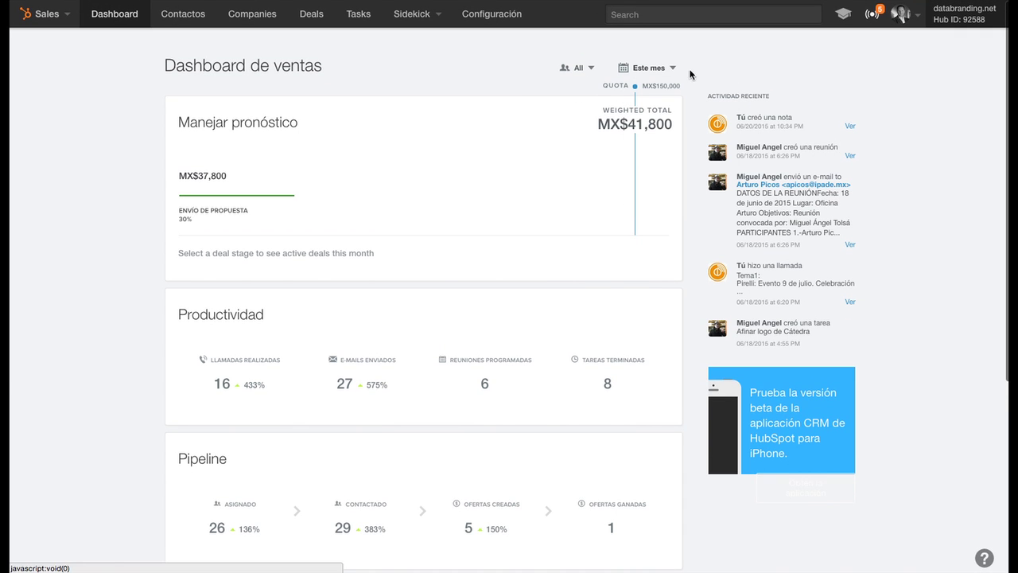
pyautogui.scroll(-2, 503, 320)
pyautogui.scroll(-2, 504, 321)
pyautogui.scroll(4, 504, 322)
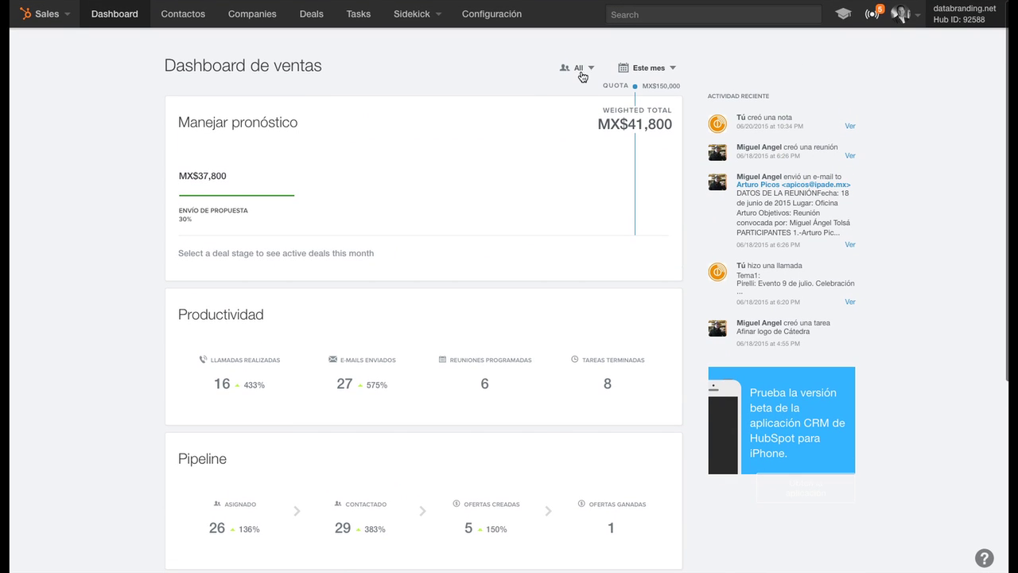
# Step: Switch the contacts list to the Mis contactos view and remove its HubSpot Owner filter
pyautogui.click(182, 23)
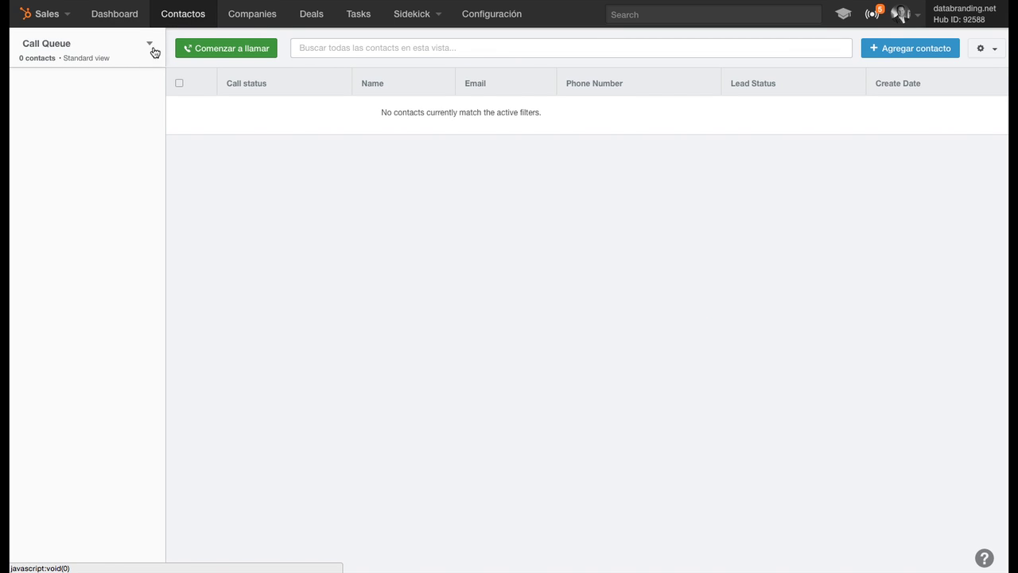
pyautogui.click(144, 49)
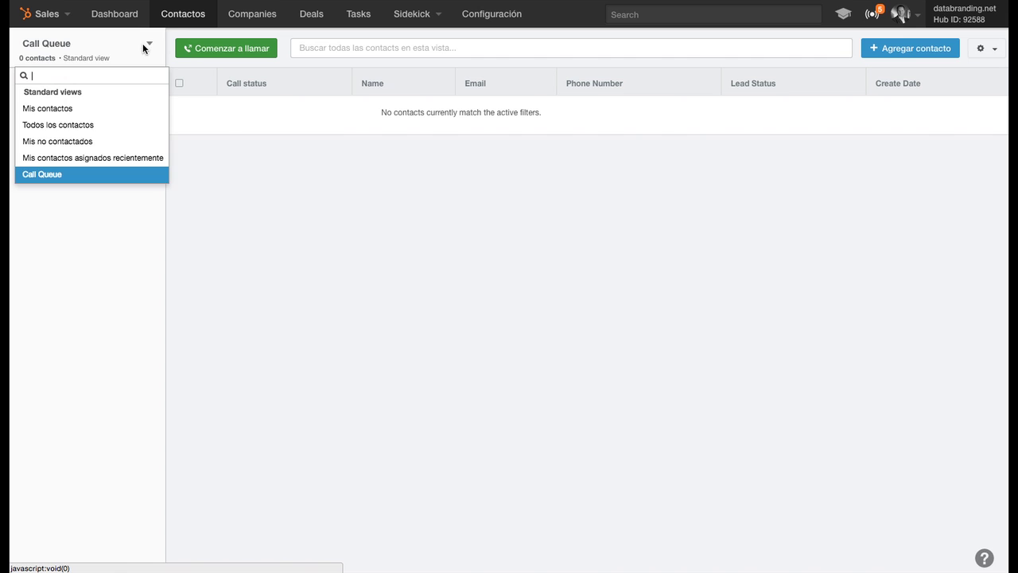
pyautogui.click(77, 110)
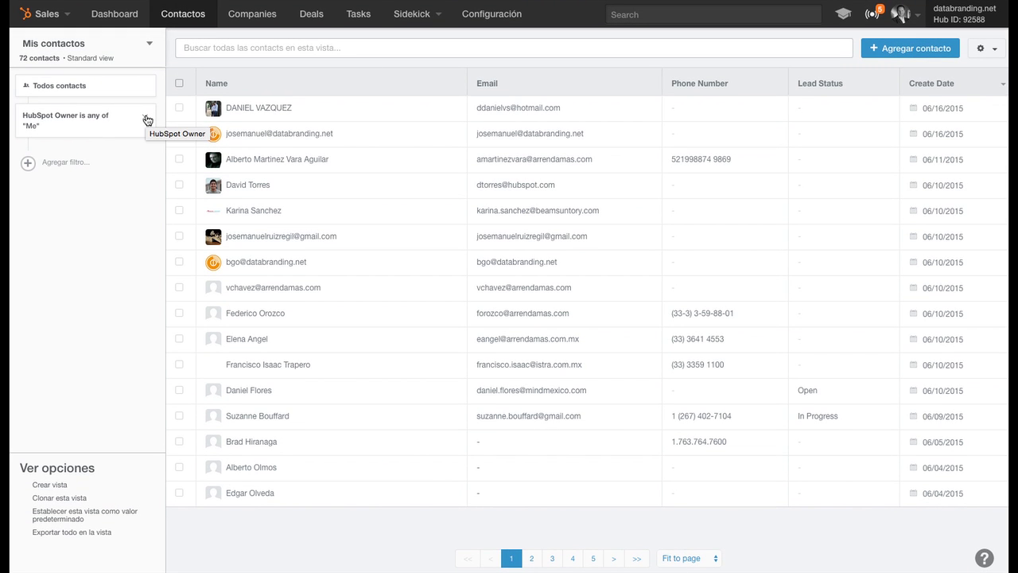
pyautogui.click(146, 119)
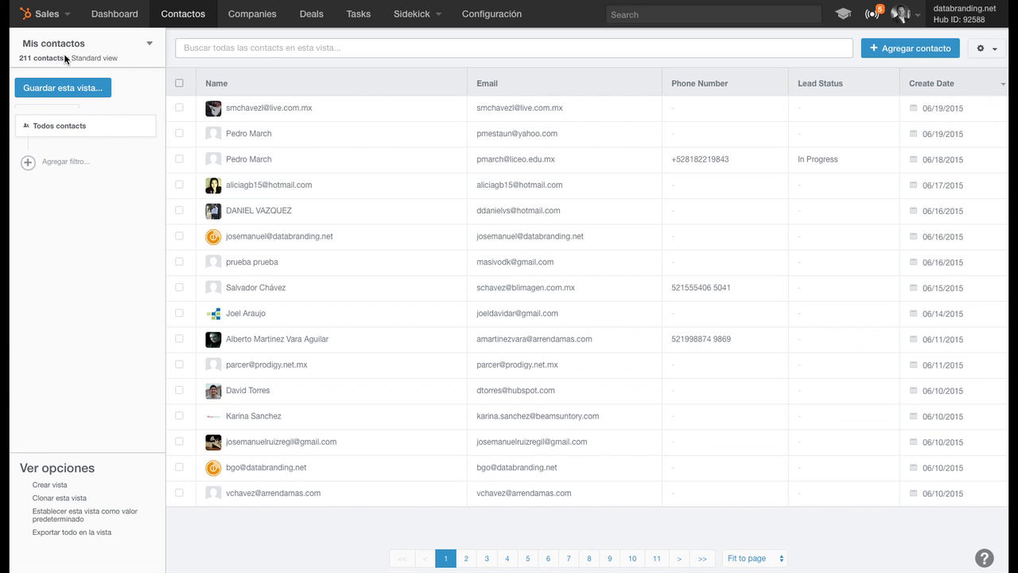
# Step: Try to add an Annual Revenue filter with the contains condition left blank to the contacts view
pyautogui.click(28, 164)
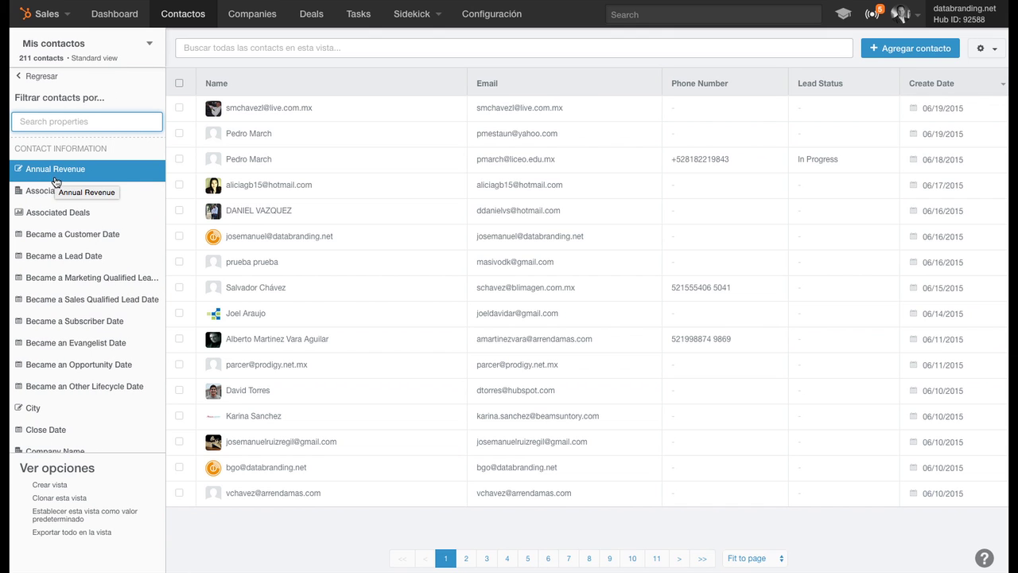
pyautogui.click(57, 175)
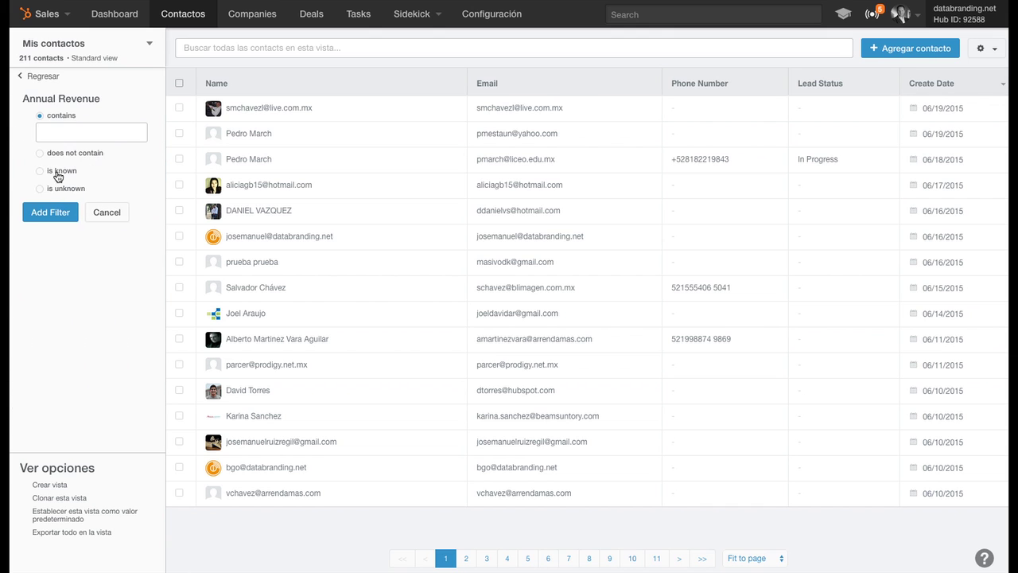
pyautogui.click(52, 214)
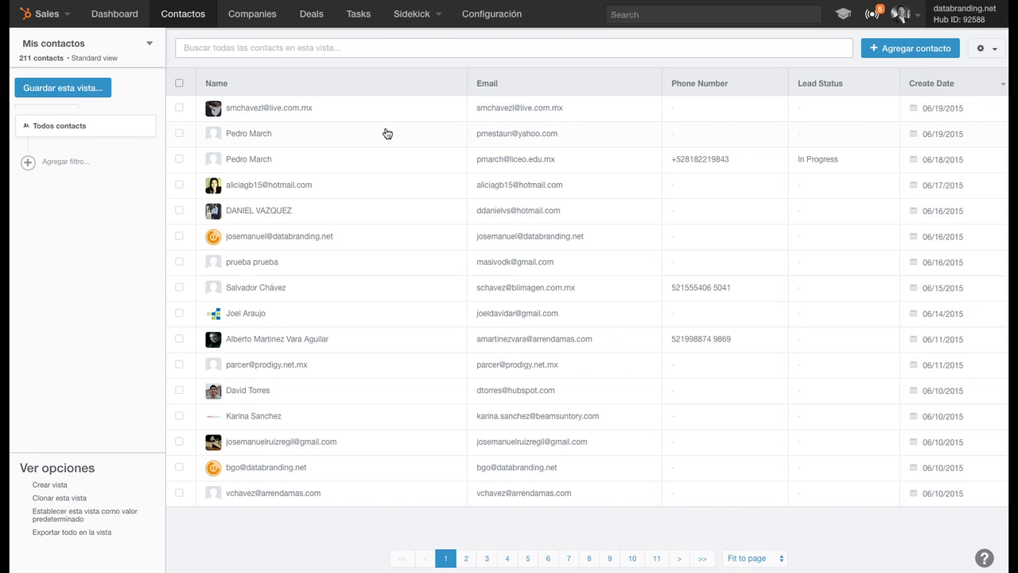
pyautogui.press('super+Tab')
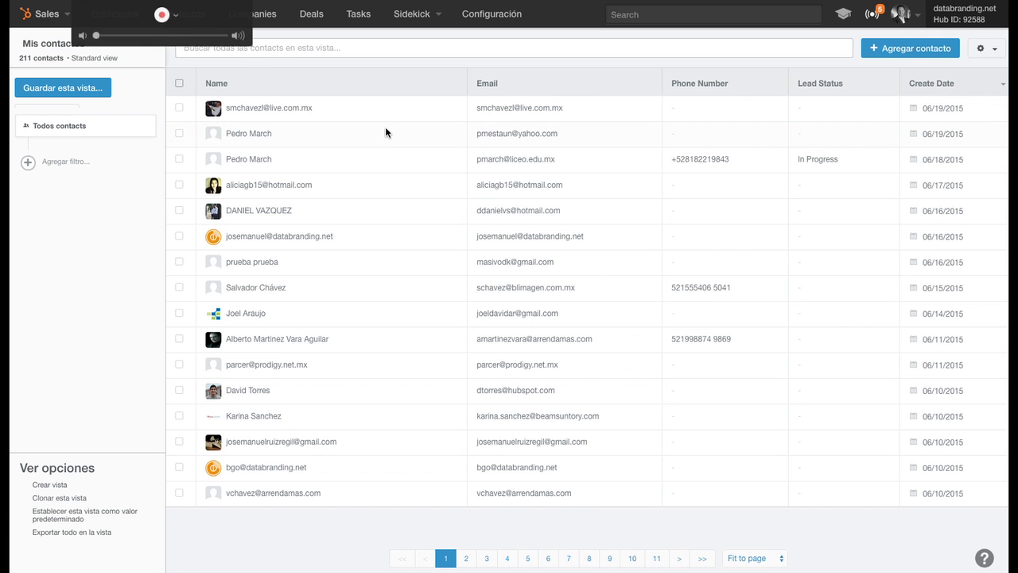